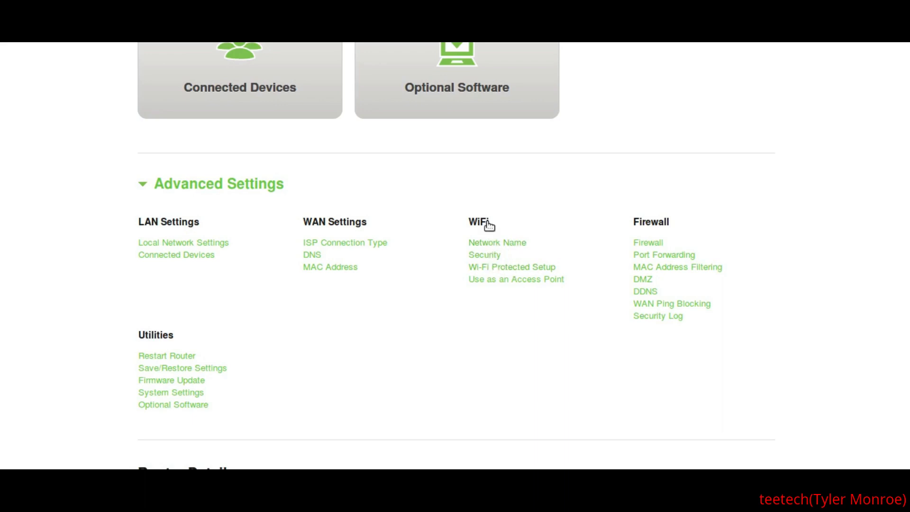
Open the Wi-Fi Protected Setup settings and enter the router password to unlock the dashboard
left_click(494, 270)
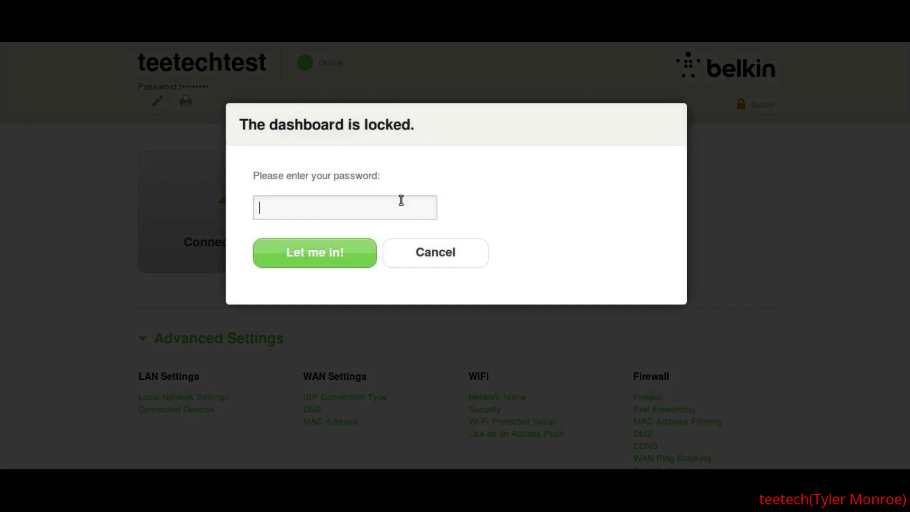
type("•••••••••••••")
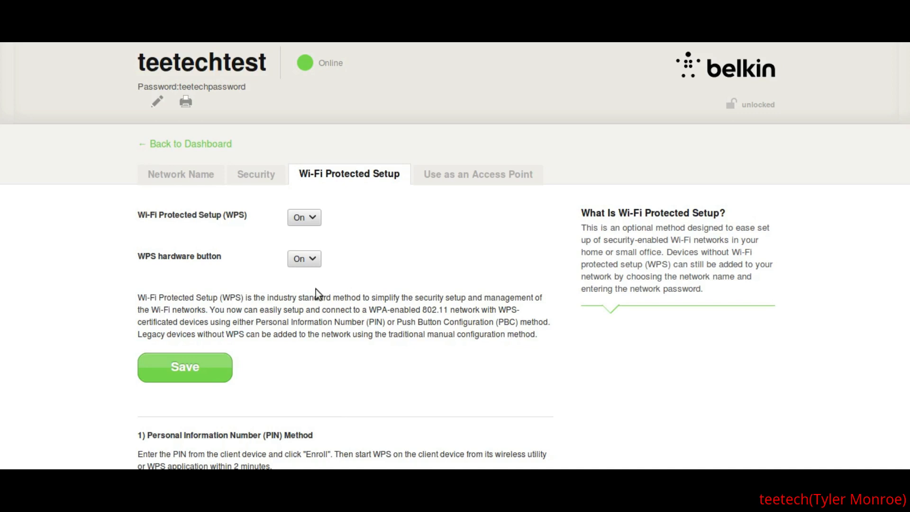
Set Wi-Fi Protected Setup (WPS) and the WPS hardware button to Off and save the settings
left_click(310, 219)
left_click(306, 253)
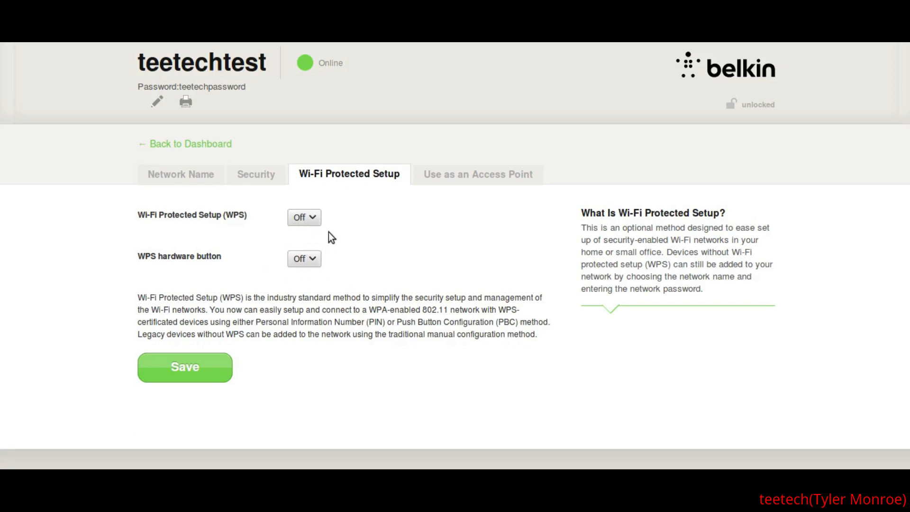
left_click(309, 219)
left_click(309, 219)
left_click(183, 369)
Return to the dashboard and check the WPS status in the Wireless section of Router Details
left_click(172, 144)
scroll(51, 211, "down", 1)
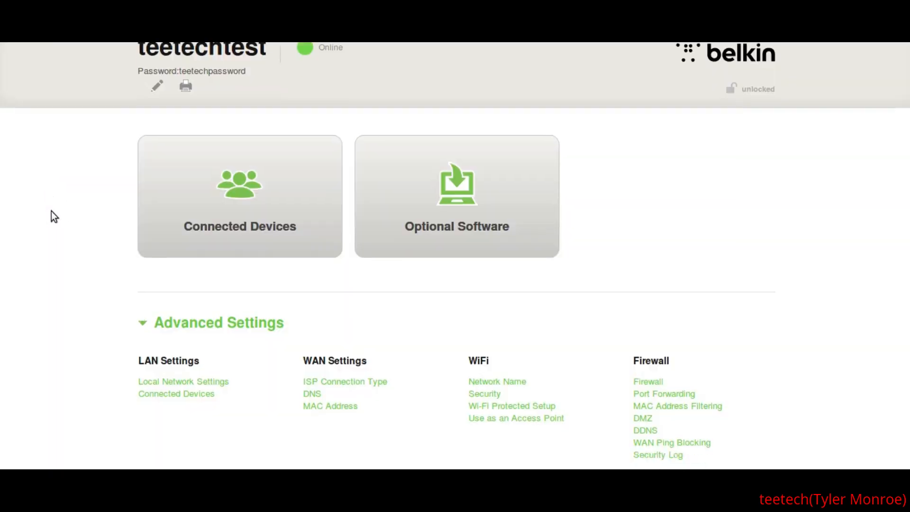
scroll(55, 211, "down", 10)
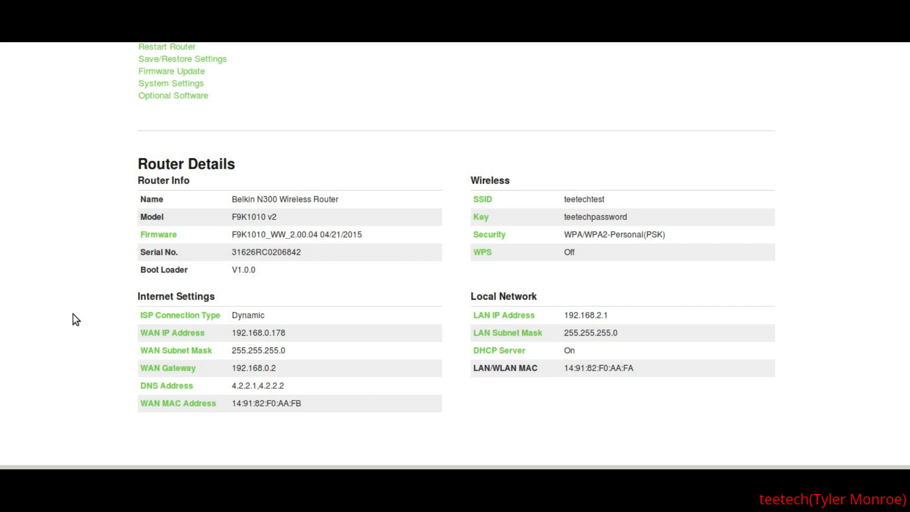
Open the MAC Address Filtering settings and display the computer's Connection Information beside the address entry to find its hardware address
scroll(73, 314, "up", 5)
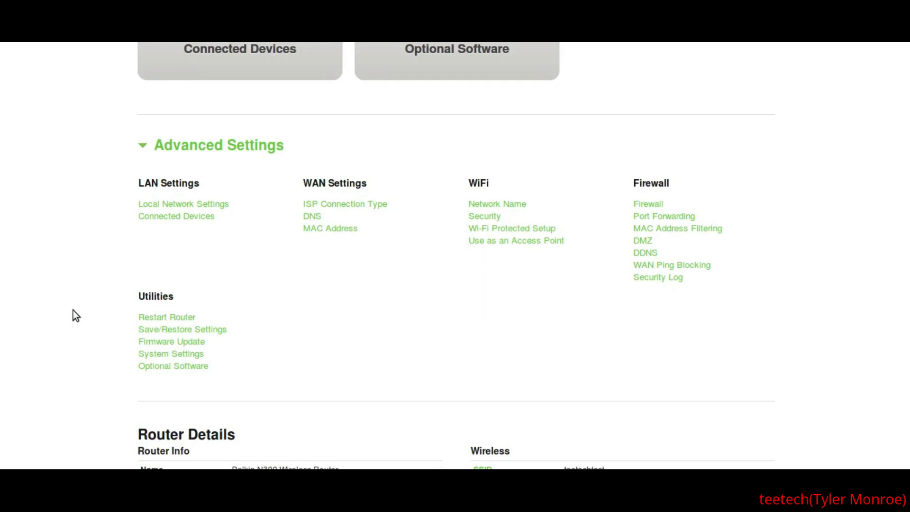
scroll(73, 310, "up", 1)
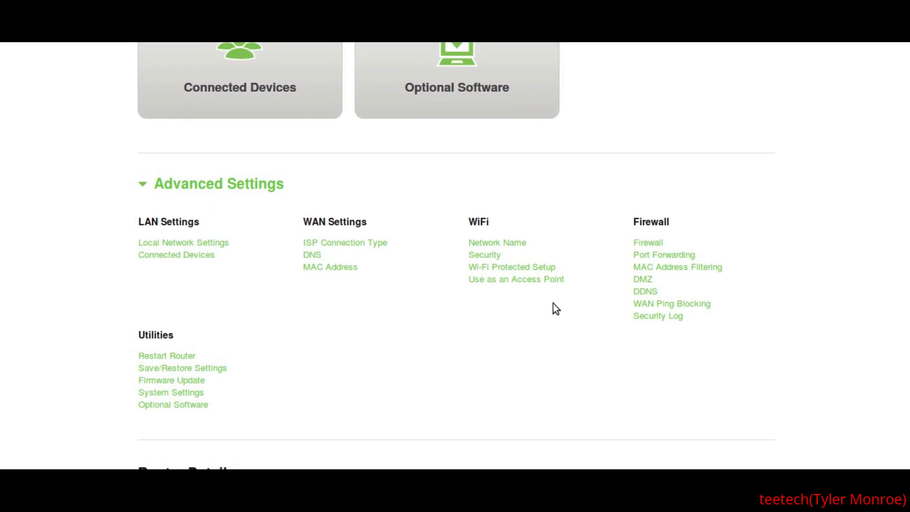
left_click(668, 268)
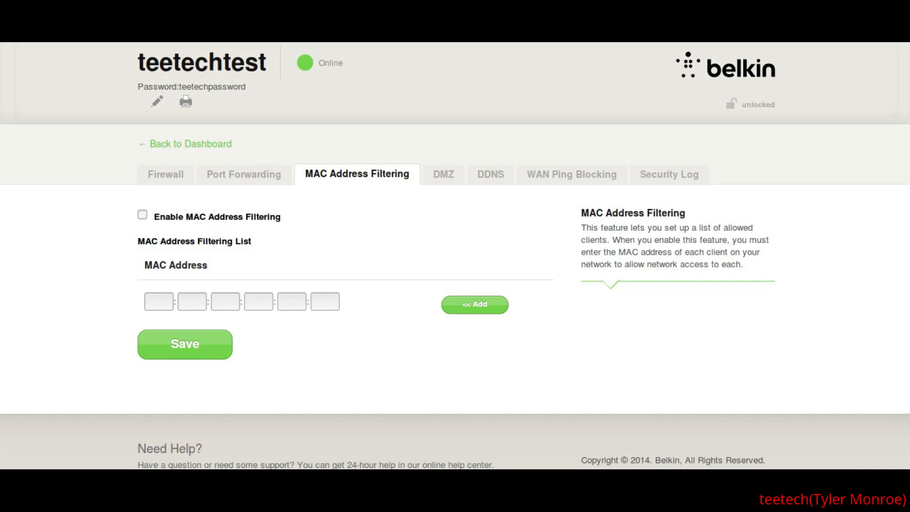
left_click(790, 475)
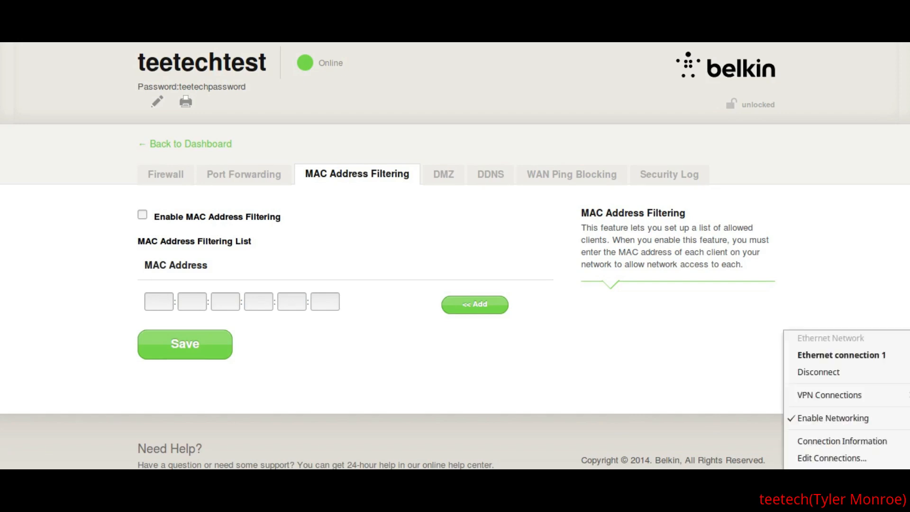
left_click(796, 442)
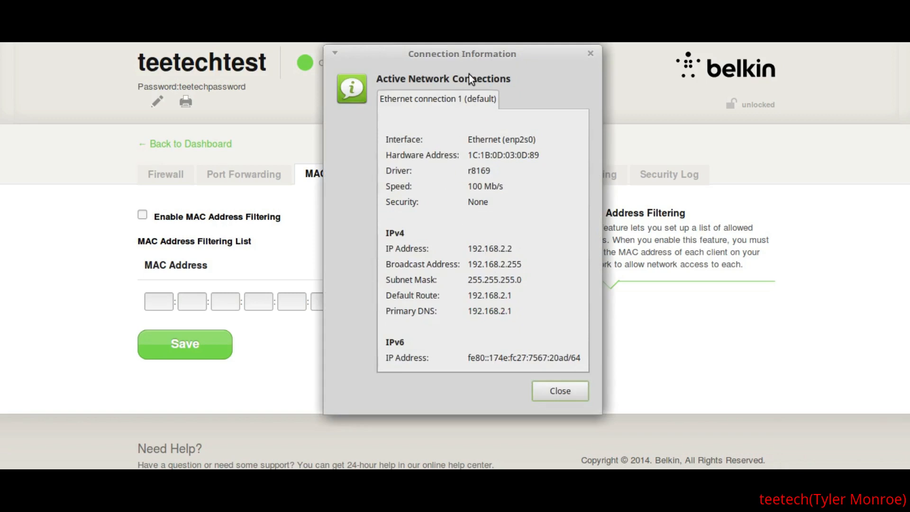
left_click_drag(468, 56, 644, 63)
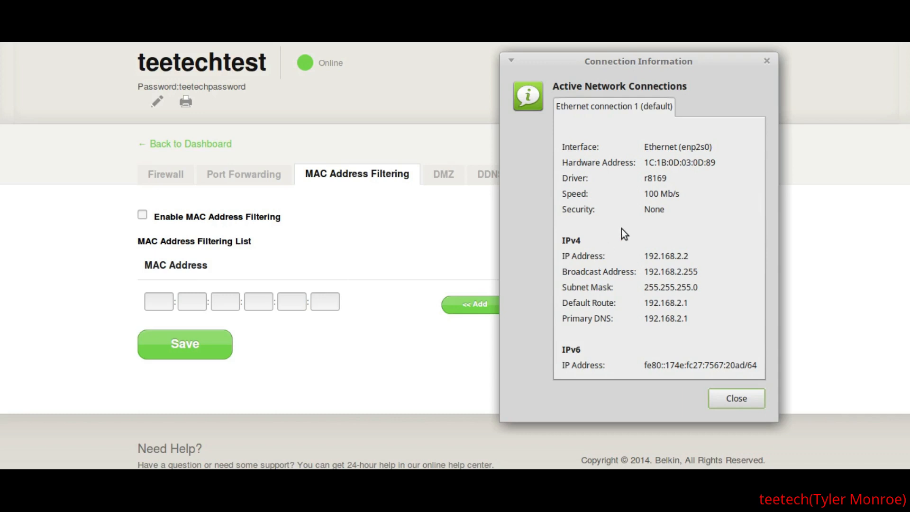
Enter the first three pairs of the computer's hardware address, 1c:1b:0d, consulting Connection Information for each
left_click(159, 303)
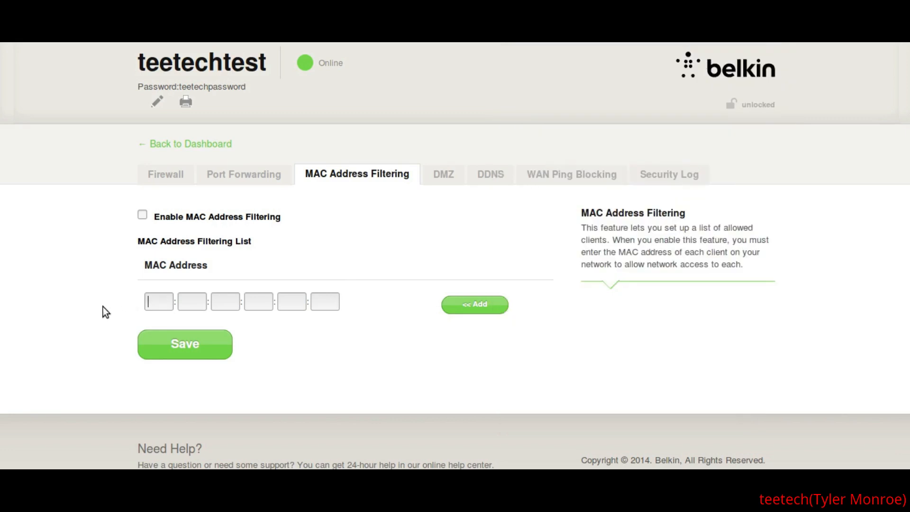
type("1c")
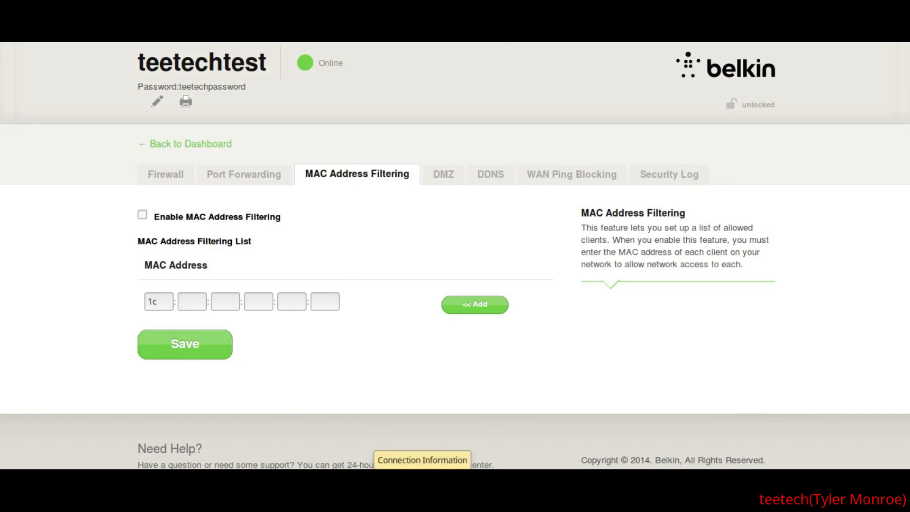
left_click(422, 476)
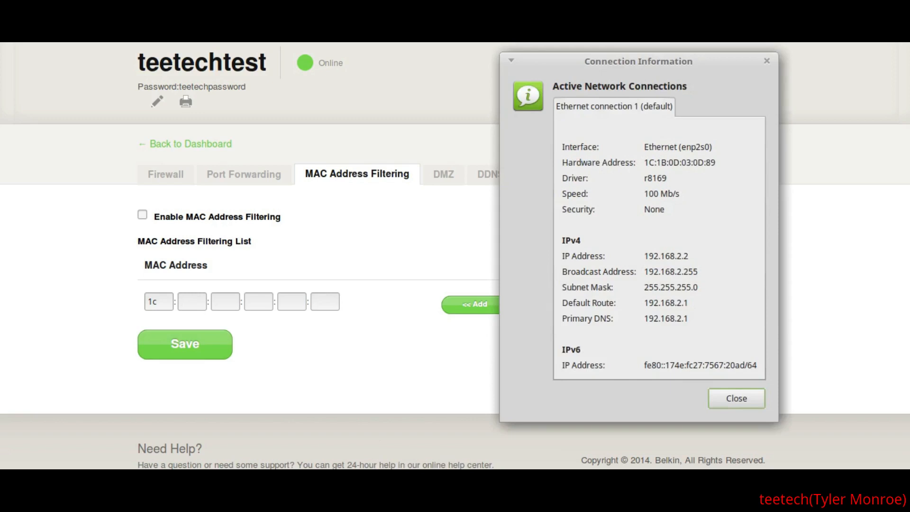
left_click(422, 476)
type("1b")
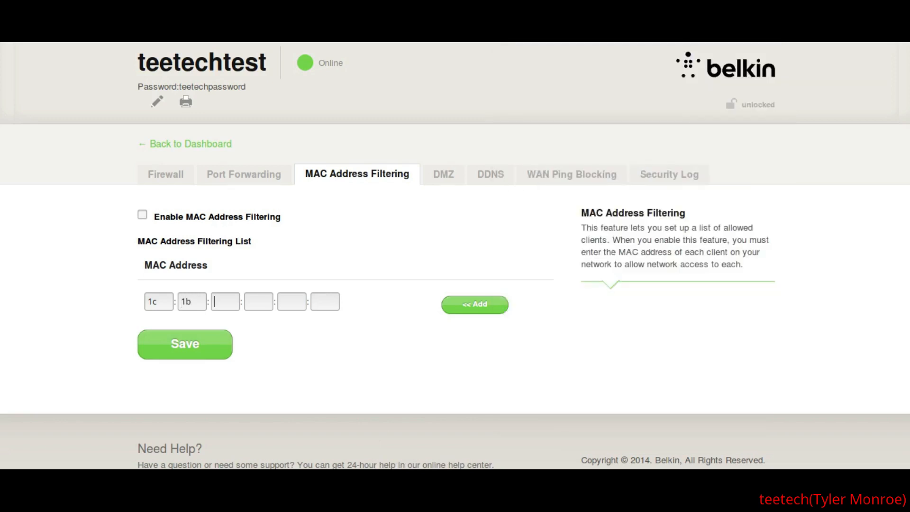
left_click(423, 476)
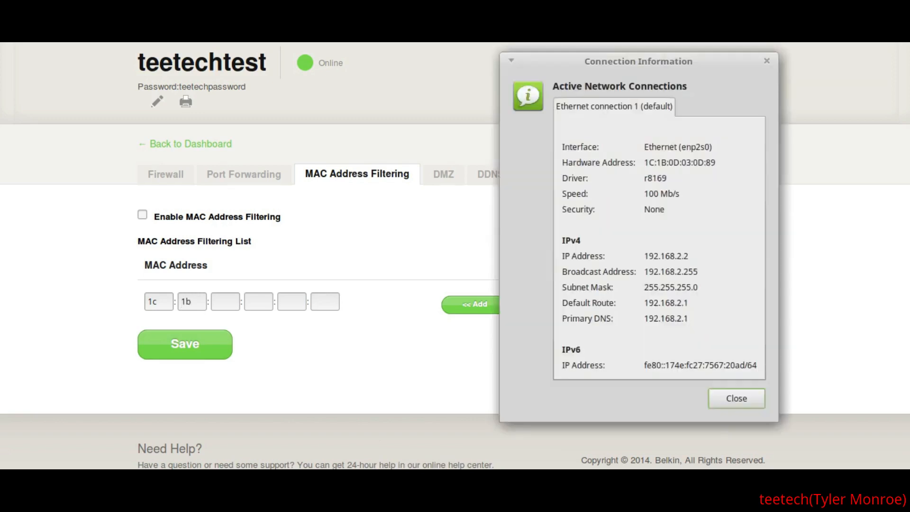
left_click(423, 476)
type("0d")
Complete the MAC address entry with 03:0d:89 and try to add it to the filtering list
left_click(422, 476)
left_click(417, 476)
left_click(261, 307)
left_click(417, 476)
left_click(417, 476)
type("030d")
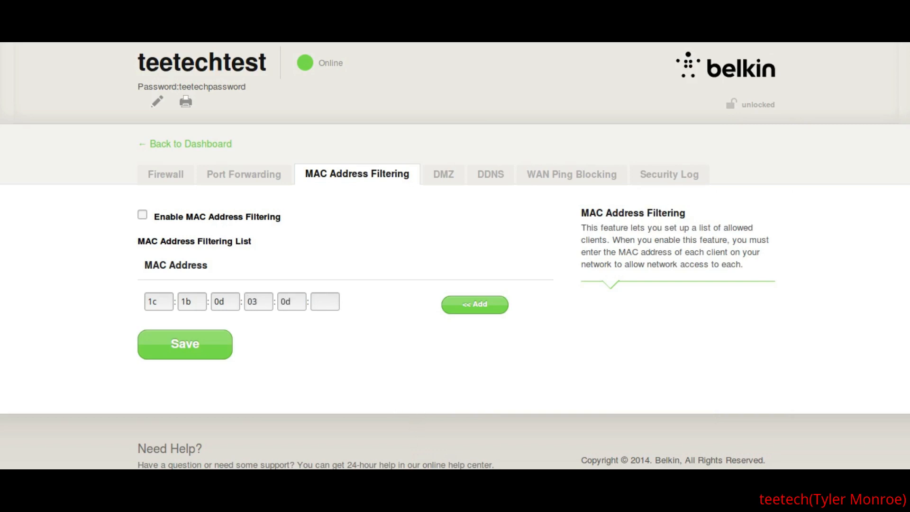
left_click(417, 476)
left_click(417, 476)
type("89")
left_click(485, 309)
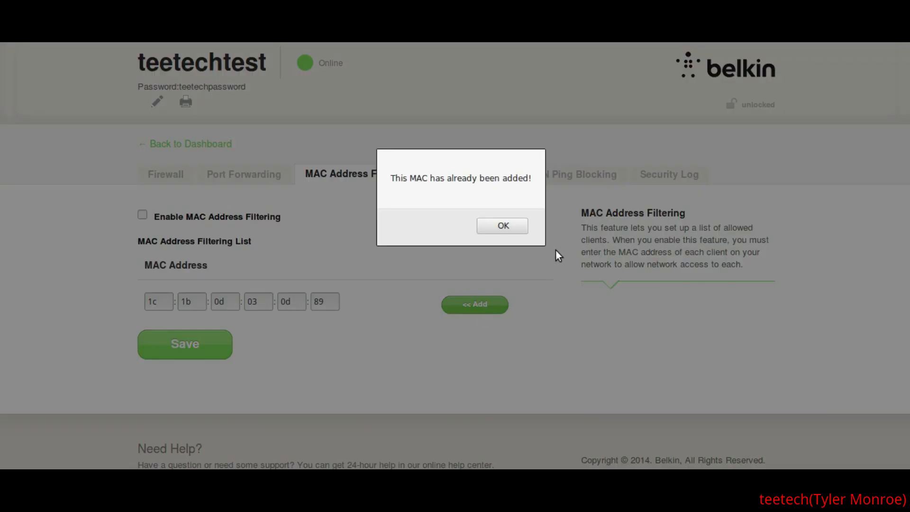
left_click(503, 225)
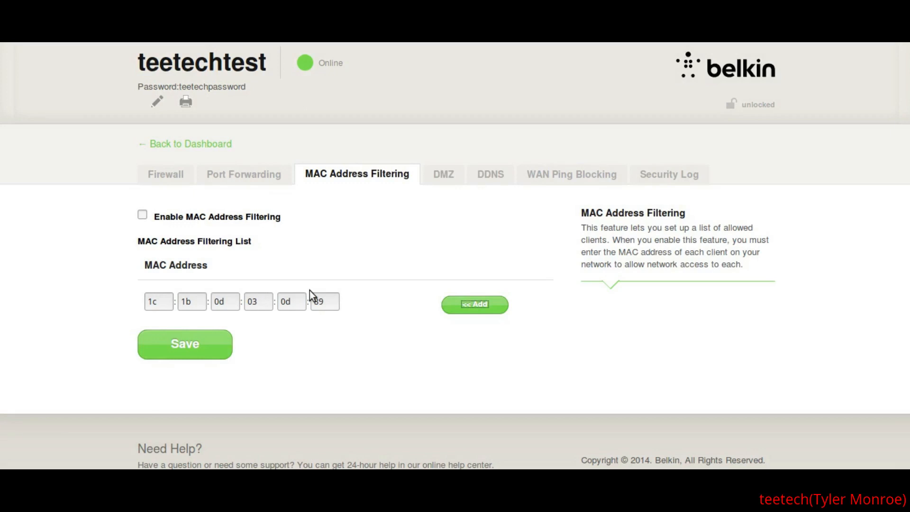
Enable MAC Address Filtering and save the settings
left_click(462, 256)
left_click(184, 344)
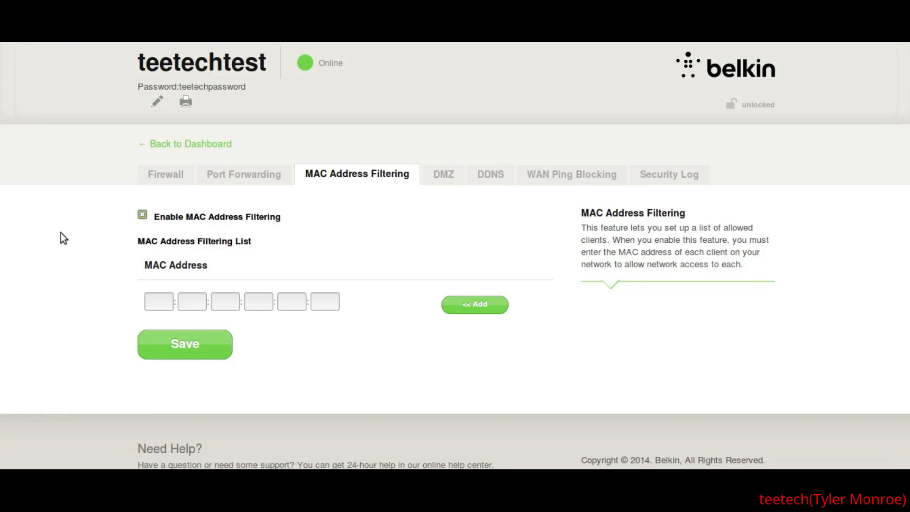
Try to add the MAC address 01:02:03:04:05:06 to the filtering list
left_click(151, 302)
type("01:02:")
type("03:04:0")
type("5:")
type("06")
left_click(465, 303)
left_click(536, 225)
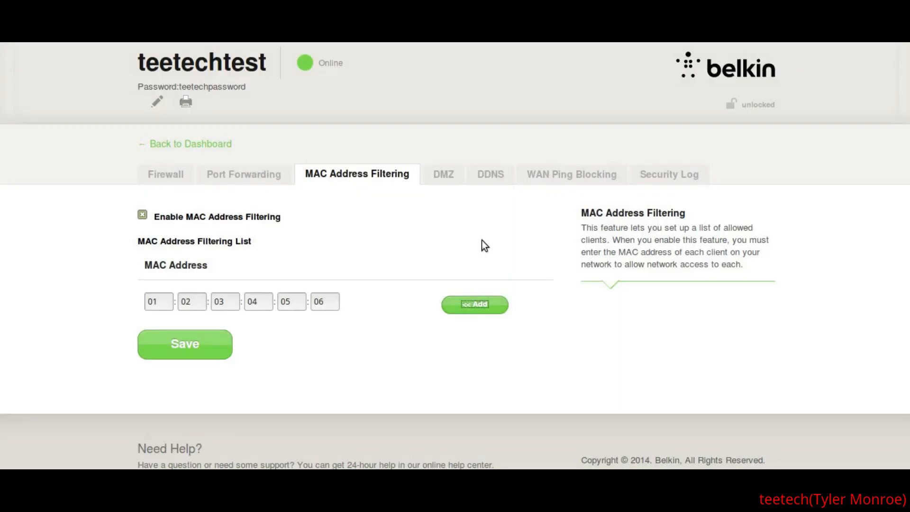
Clear the MAC address entry fields and save the filtering page
left_click_drag(169, 301, 59, 316)
key("BackSpace")
left_click_drag(329, 301, 132, 303)
left_click(148, 301)
type("00")
left_click(179, 336)
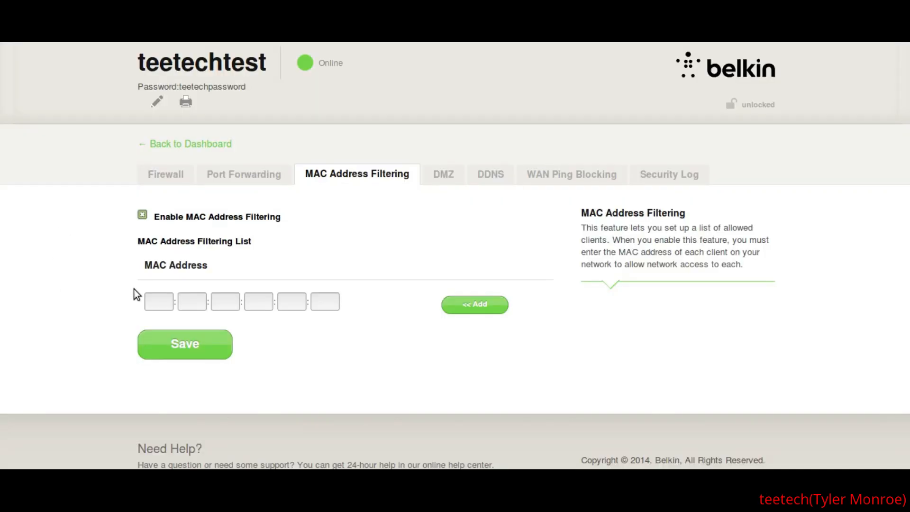
Add the MAC address 00:11:22:33:44:55 to the filtering list and save the settings
left_click(157, 299)
type("00")
key("Tab")
key("shift+Tab")
type("11:22:33:44:55")
left_click(461, 304)
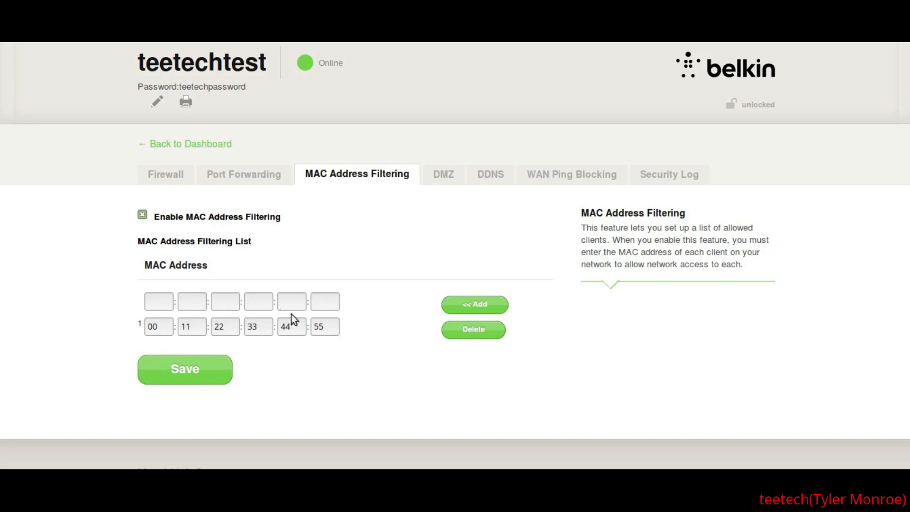
left_click(190, 369)
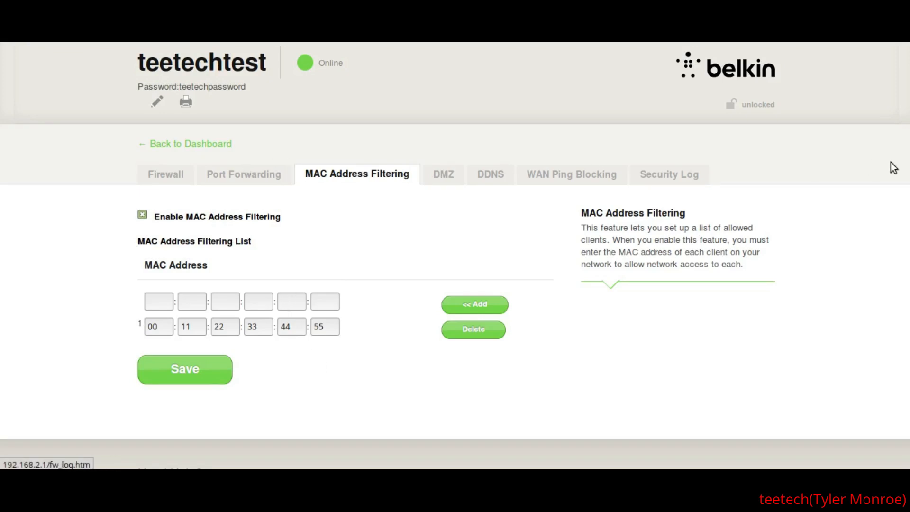
Turn off Broadcast SSID in the WiFi Network Name settings and save the change
left_click(188, 146)
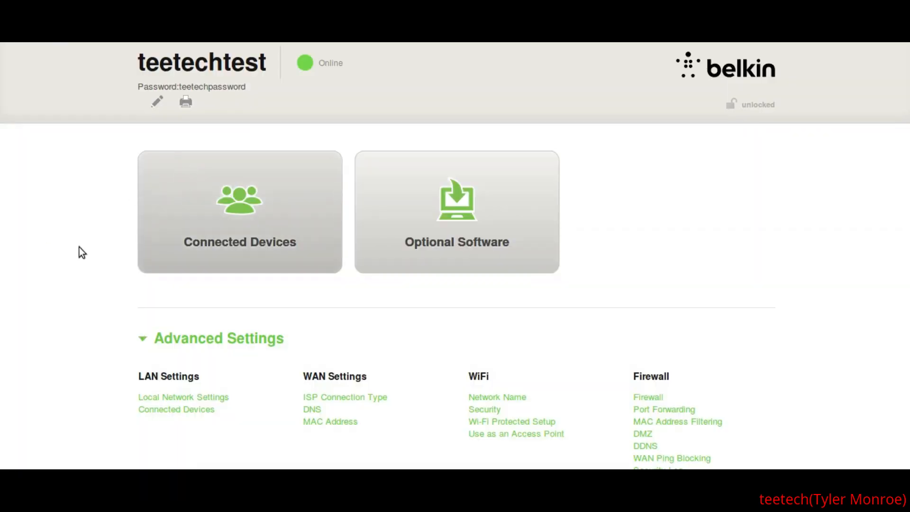
scroll(61, 254, "down", 2)
scroll(61, 254, "down", 4)
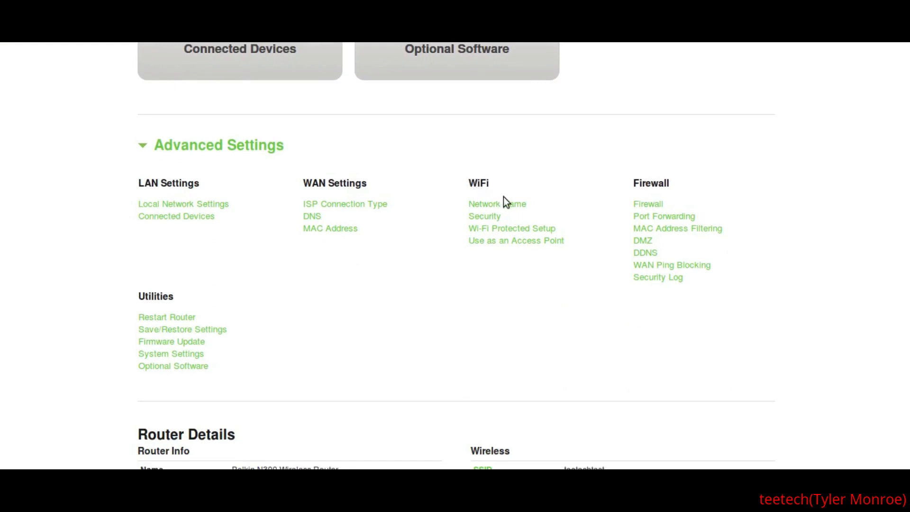
left_click(514, 204)
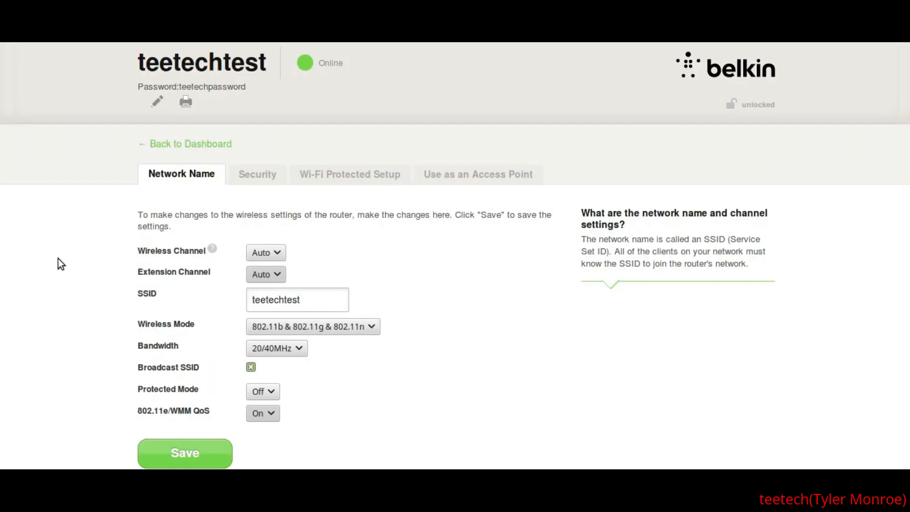
scroll(57, 258, "down", 1)
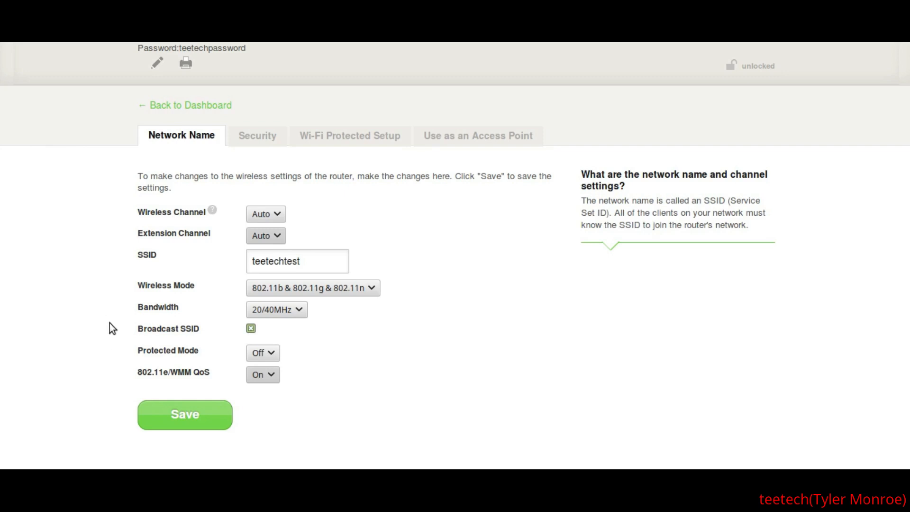
left_click(251, 329)
left_click(173, 417)
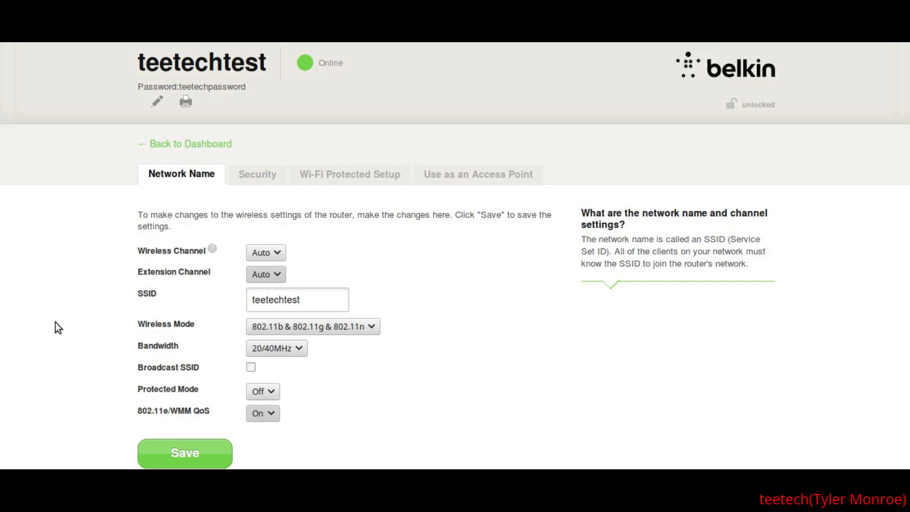
Return to the dashboard and review the wireless, internet and local network values in Router Details
left_click(223, 146)
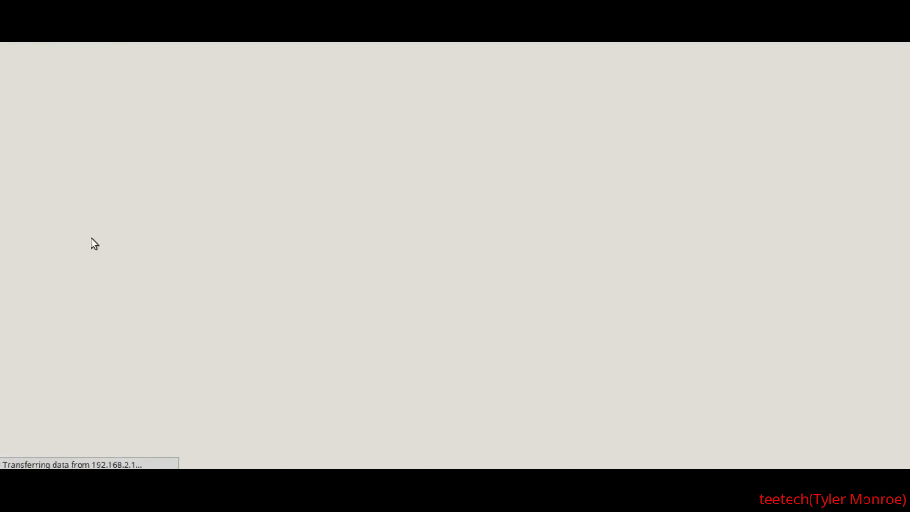
scroll(28, 246, "down", 6)
scroll(28, 247, "down", 3)
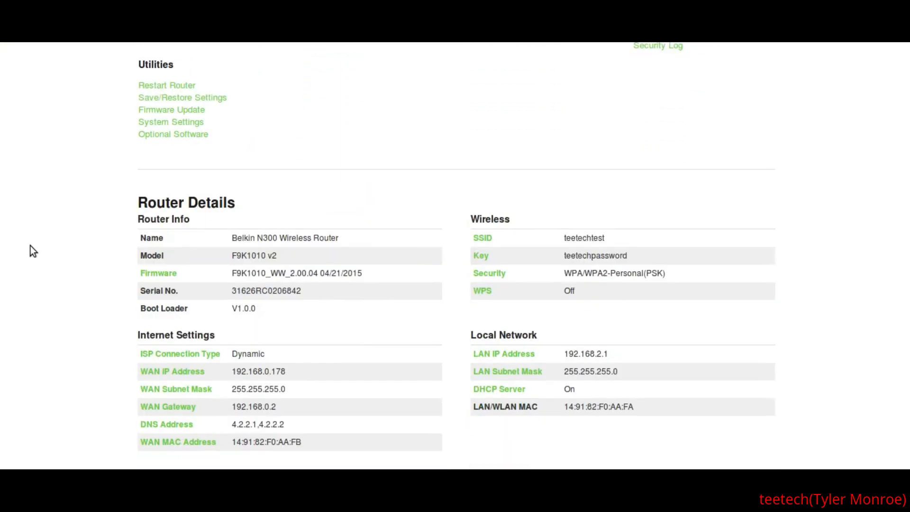
scroll(545, 271, "down", 2)
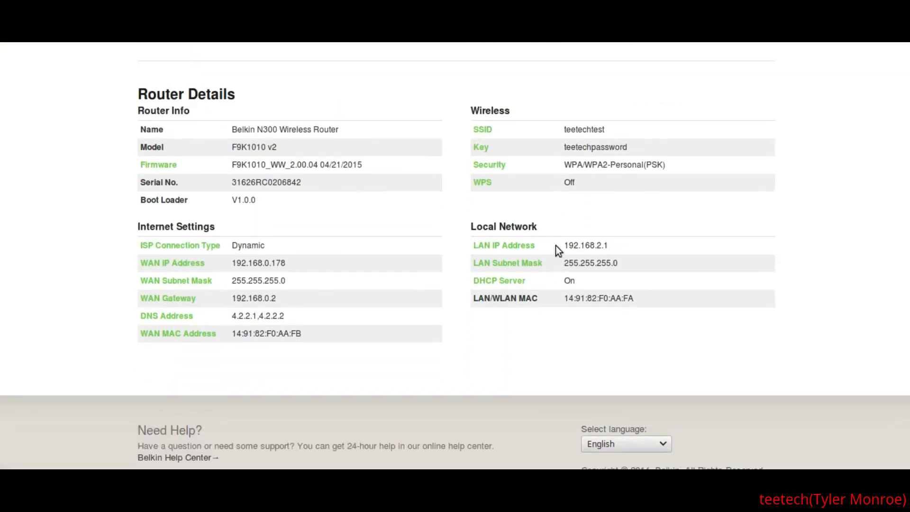
scroll(553, 232, "up", 1)
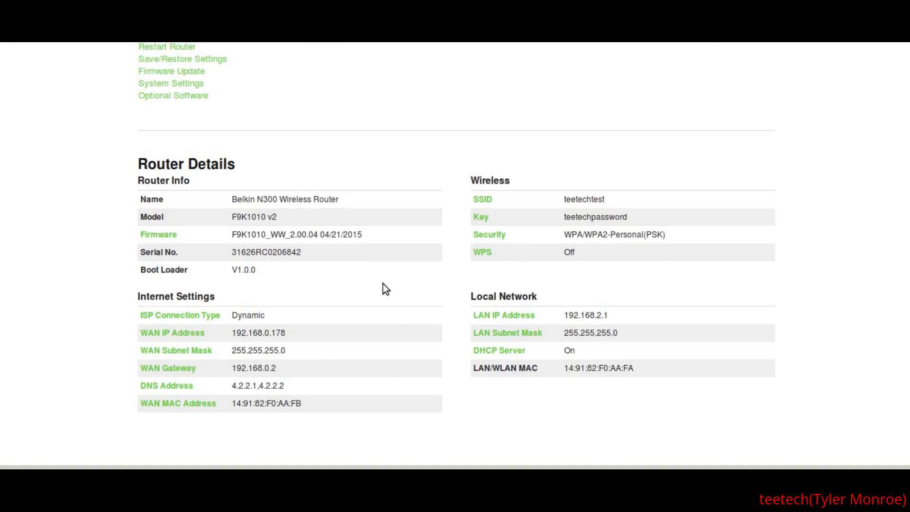
scroll(382, 284, "up", 5)
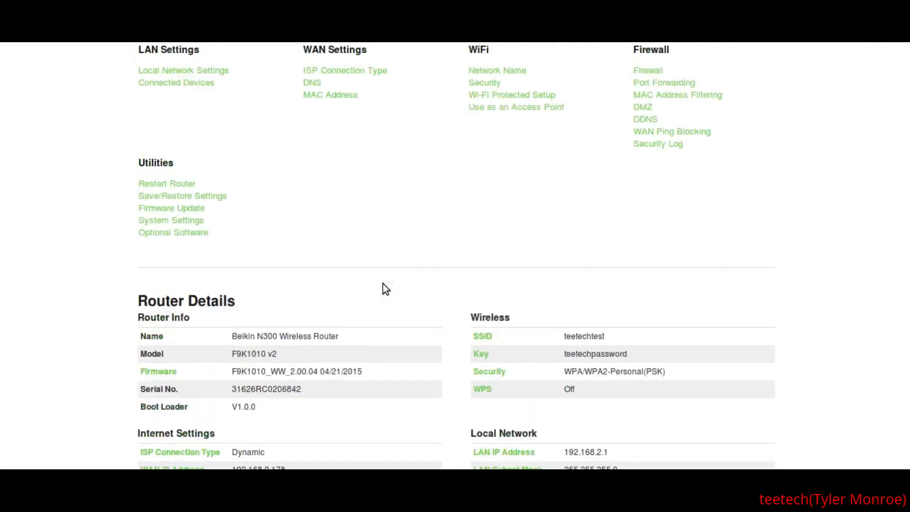
scroll(382, 283, "up", 2)
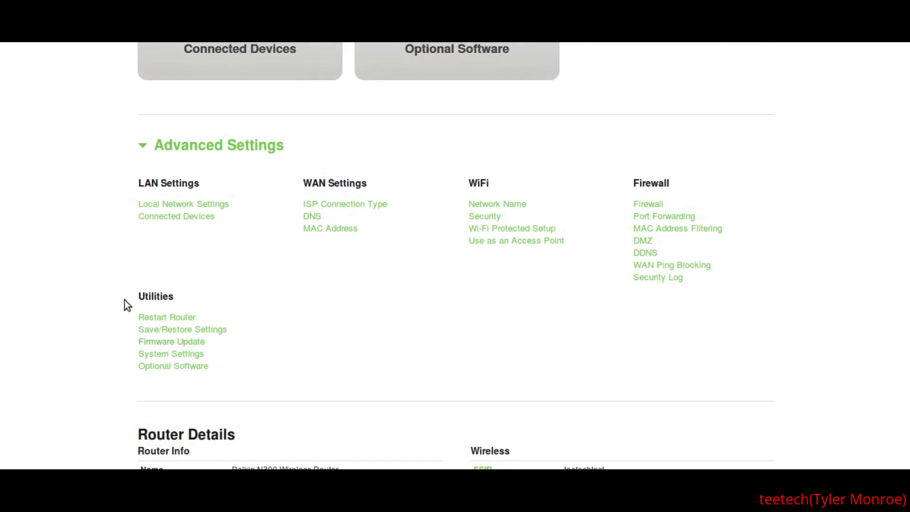
Look at the Save/Restore Settings and Firmware Update options in the router's utilities
left_click(166, 334)
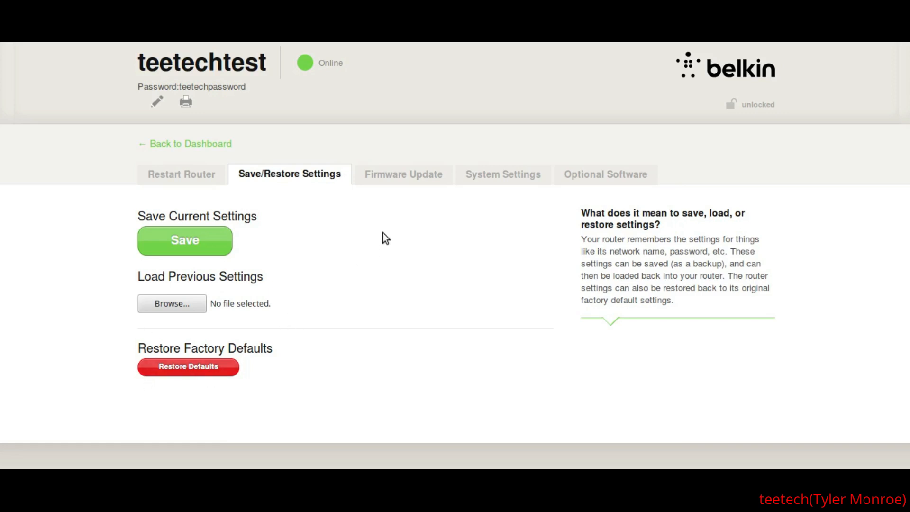
left_click(383, 183)
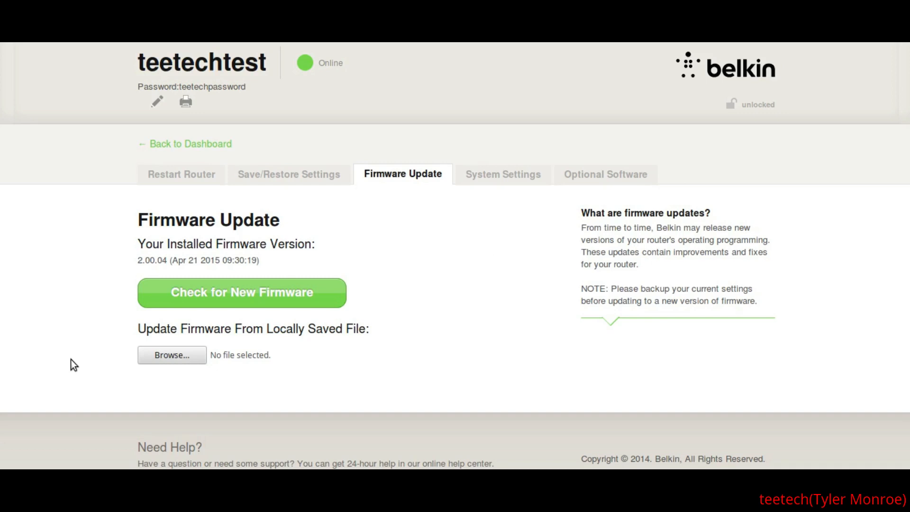
Return to the dashboard and lock it to end the administration session
left_click(189, 150)
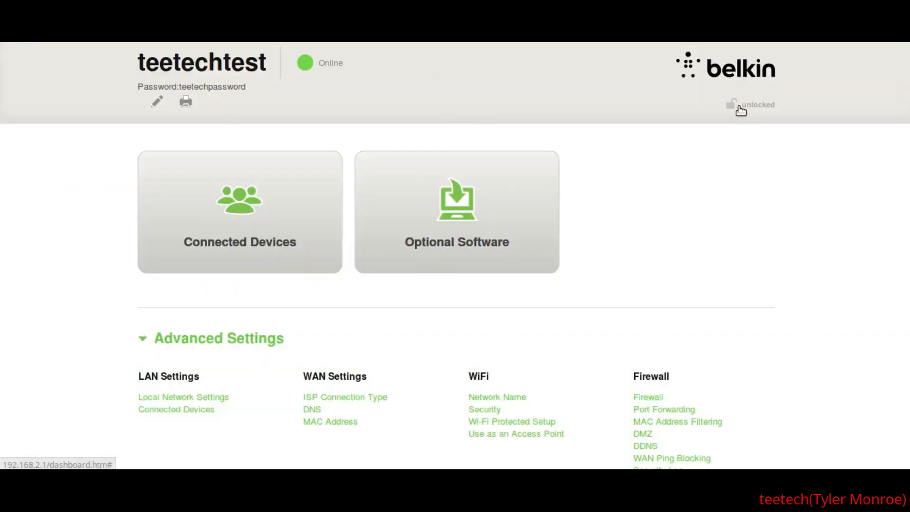
left_click(739, 108)
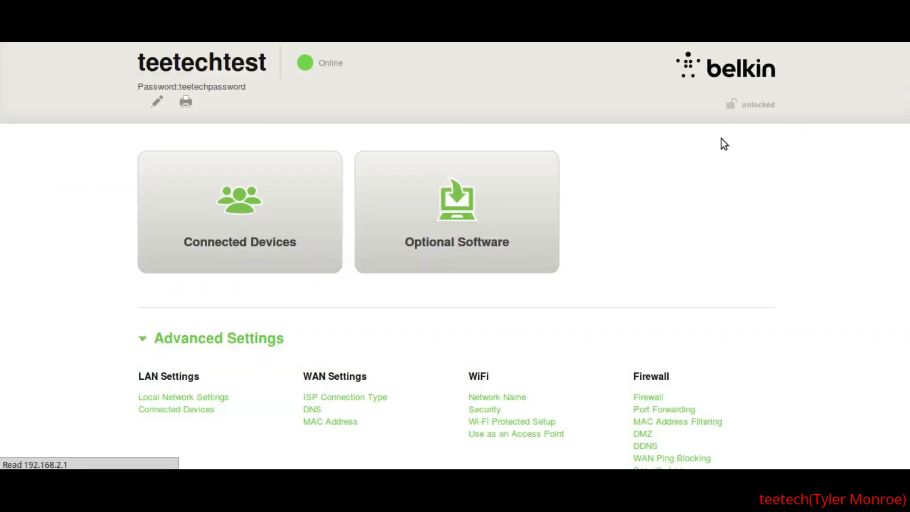